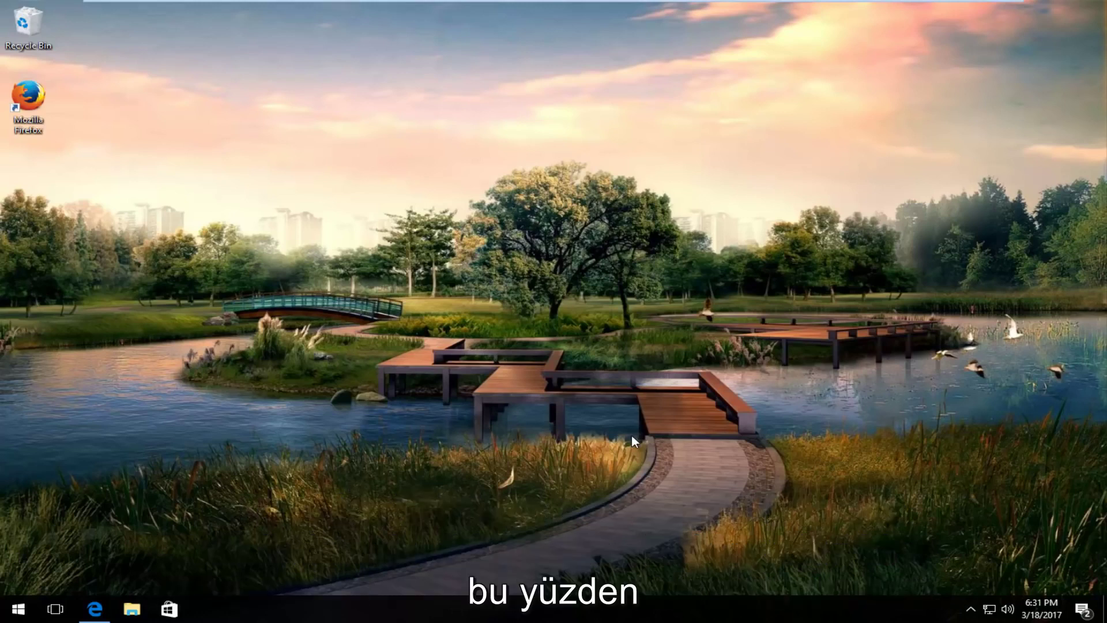
Bring up Edge maximized on the Winaero article and scroll to the ZIP download instructions.
{"action": "left_click", "coordinate": [91, 619]}
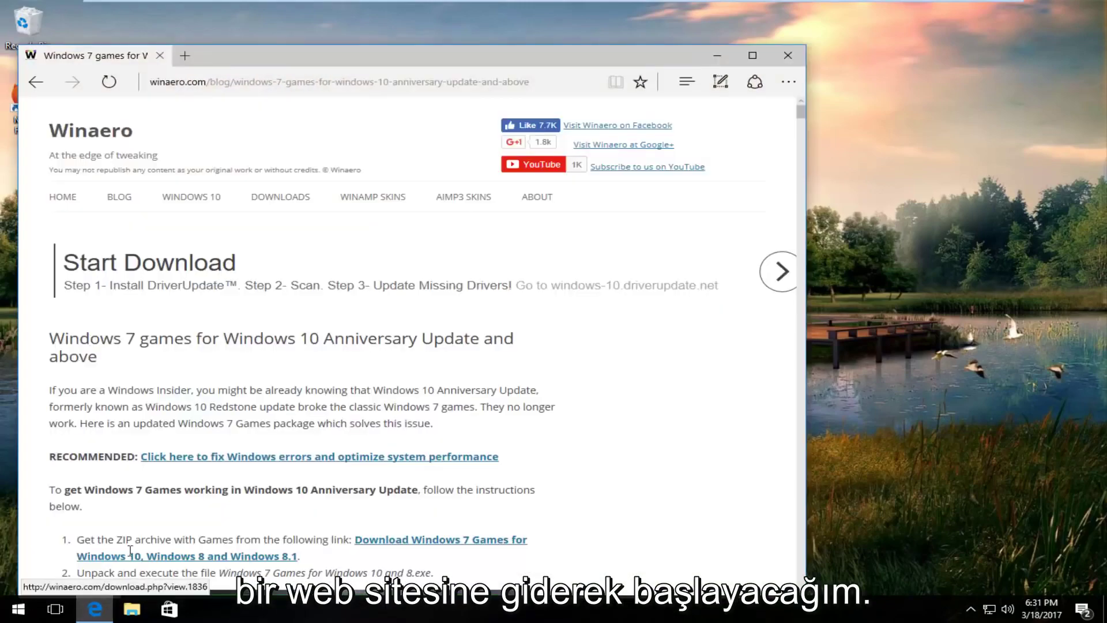
{"action": "left_click", "coordinate": [752, 56]}
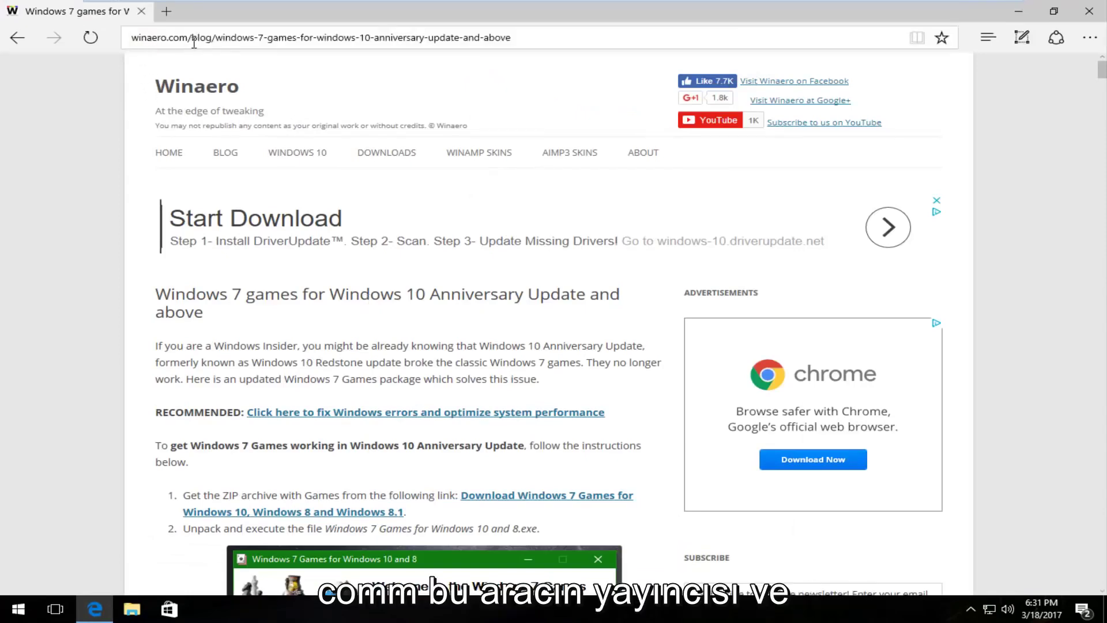
{"action": "scroll", "coordinate": [178, 178], "scroll_direction": "down", "scroll_amount": 5}
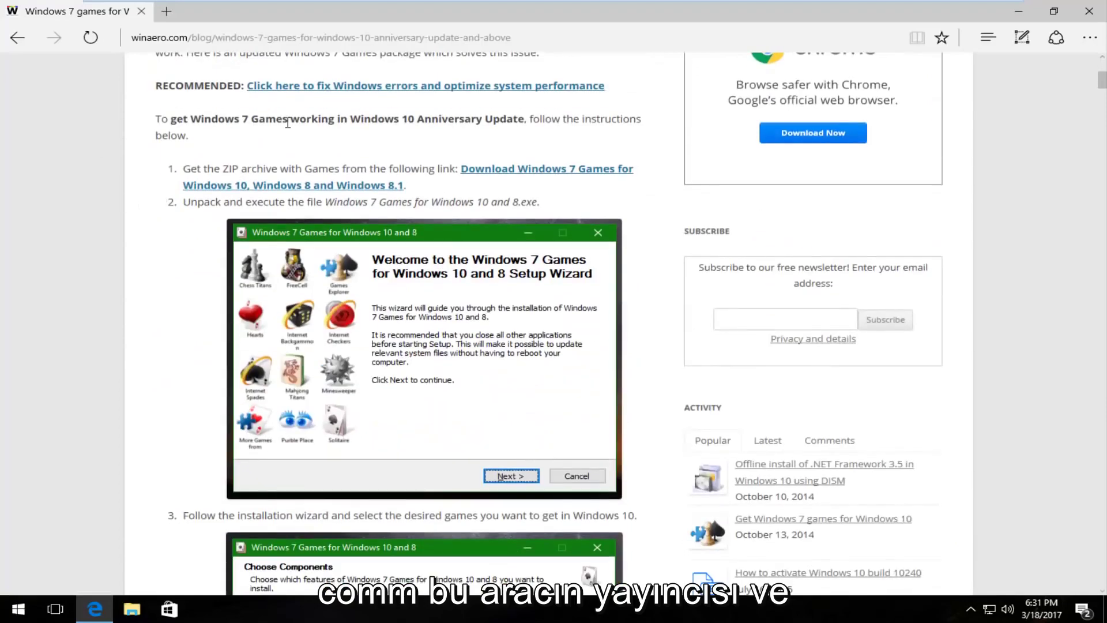
{"action": "scroll", "coordinate": [150, 346], "scroll_direction": "down", "scroll_amount": 4}
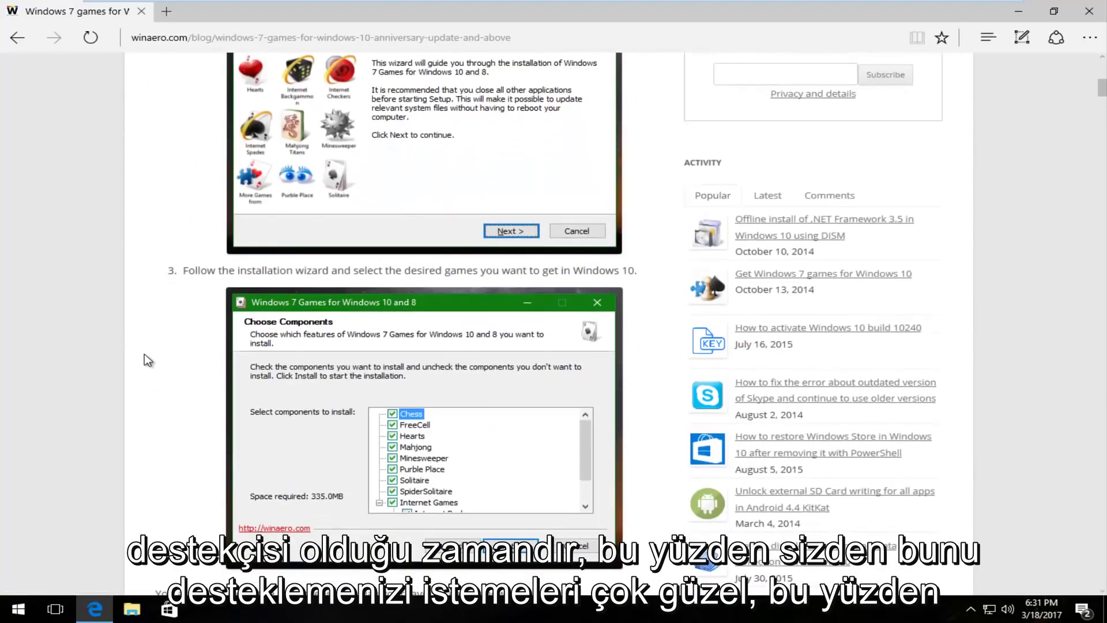
{"action": "scroll", "coordinate": [144, 354], "scroll_direction": "down", "scroll_amount": 5}
{"action": "scroll", "coordinate": [144, 357], "scroll_direction": "up", "scroll_amount": 10}
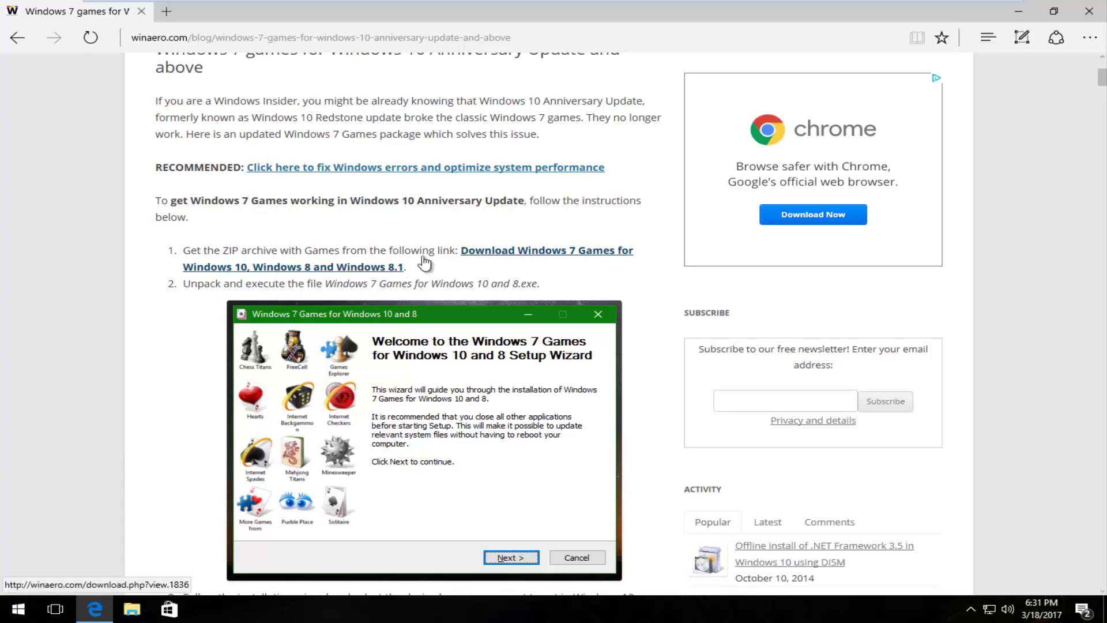
Follow 'Download Windows 7 Games' and start downloading Win7Games4Win10_8_81_v2.zip (146 MB).
{"action": "left_click", "coordinate": [316, 268]}
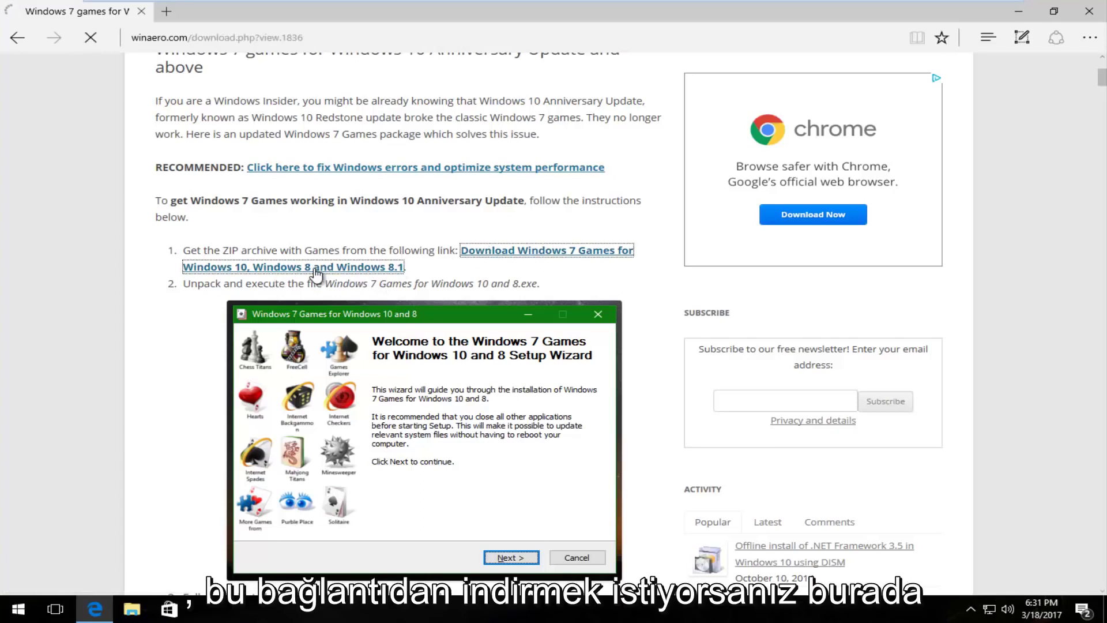
{"action": "scroll", "coordinate": [305, 270], "scroll_direction": "down", "scroll_amount": 5}
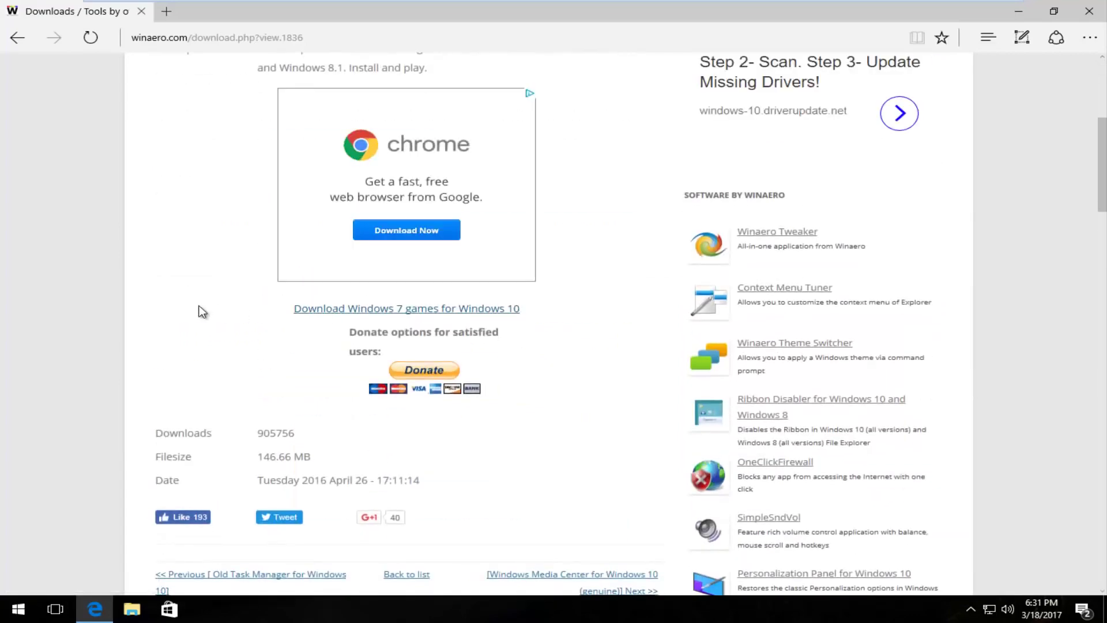
{"action": "scroll", "coordinate": [198, 307], "scroll_direction": "up", "scroll_amount": 1}
{"action": "scroll", "coordinate": [198, 307], "scroll_direction": "down", "scroll_amount": 1}
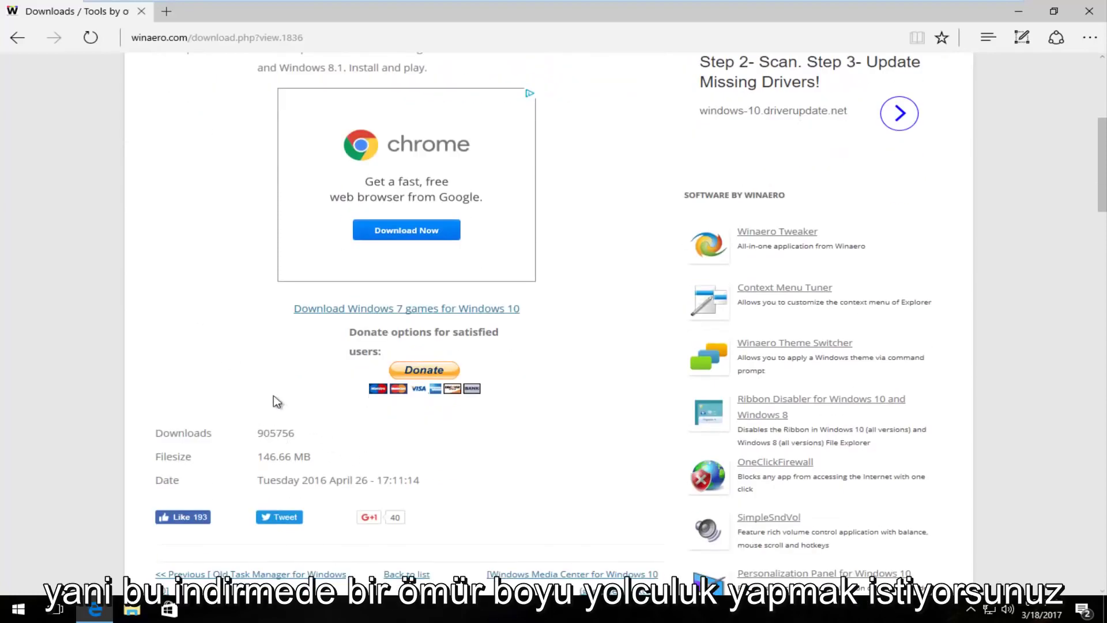
{"action": "left_click", "coordinate": [421, 308]}
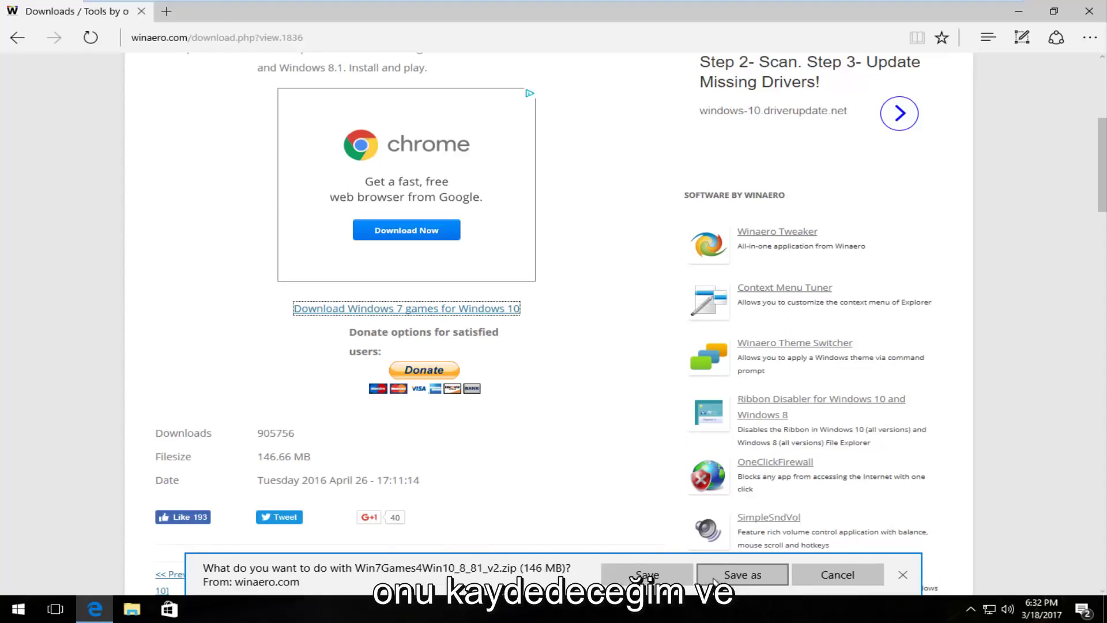
Save Win7Games4Win10_8_81_v2.zip from Edge's download prompt.
{"action": "left_click", "coordinate": [648, 575]}
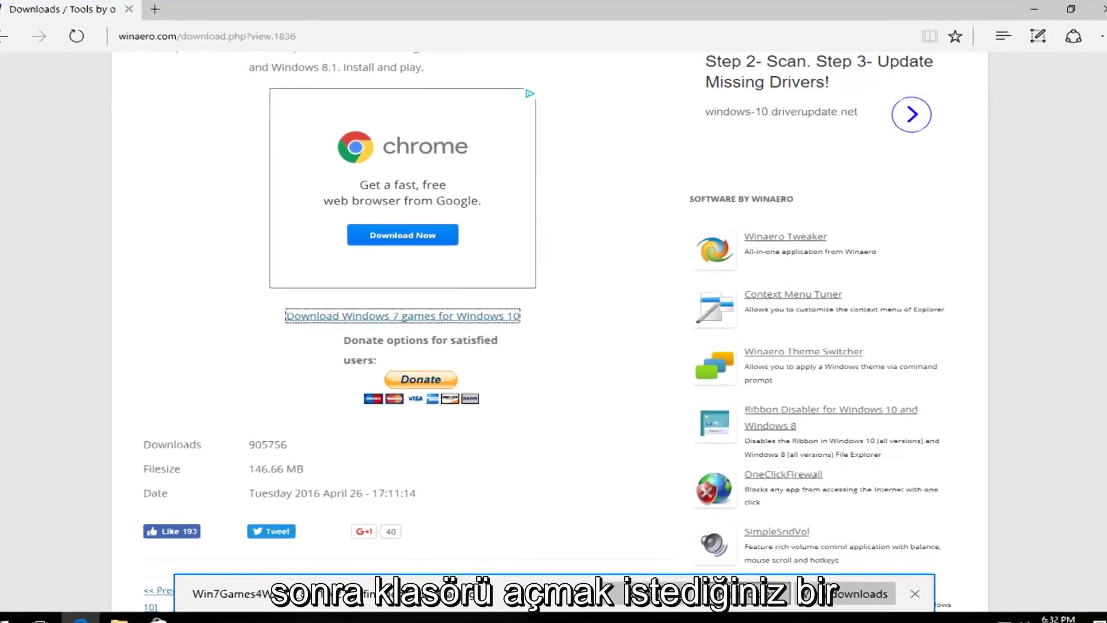
Open the downloaded zip in File Explorer, widen the Name column, and launch the Windows 7 Games installer.
{"action": "left_click", "coordinate": [751, 612]}
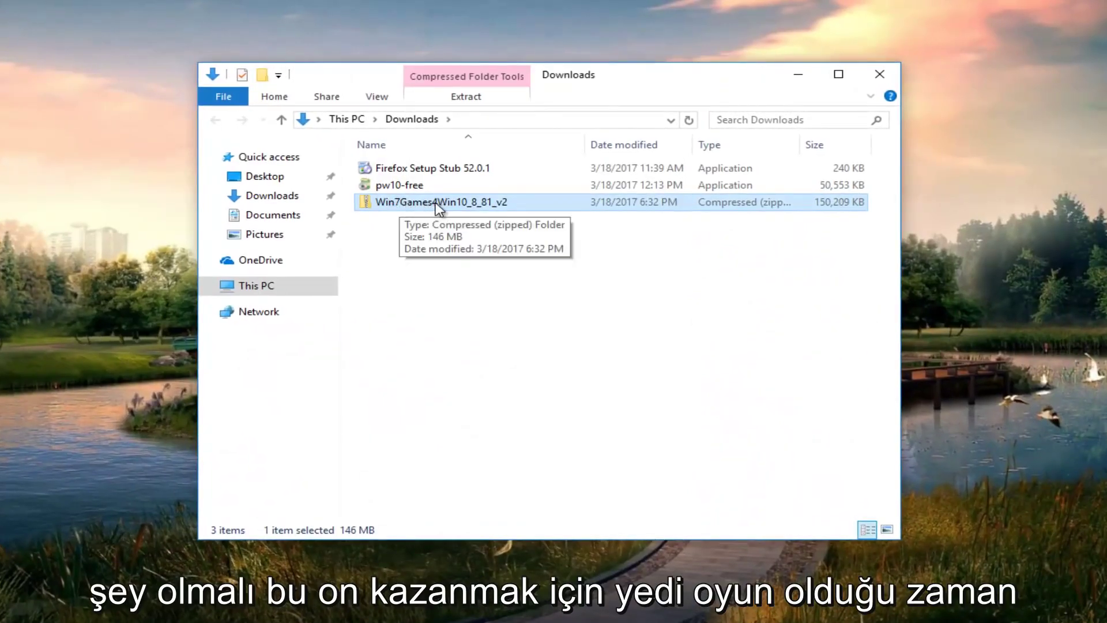
{"action": "double_click", "coordinate": [472, 200]}
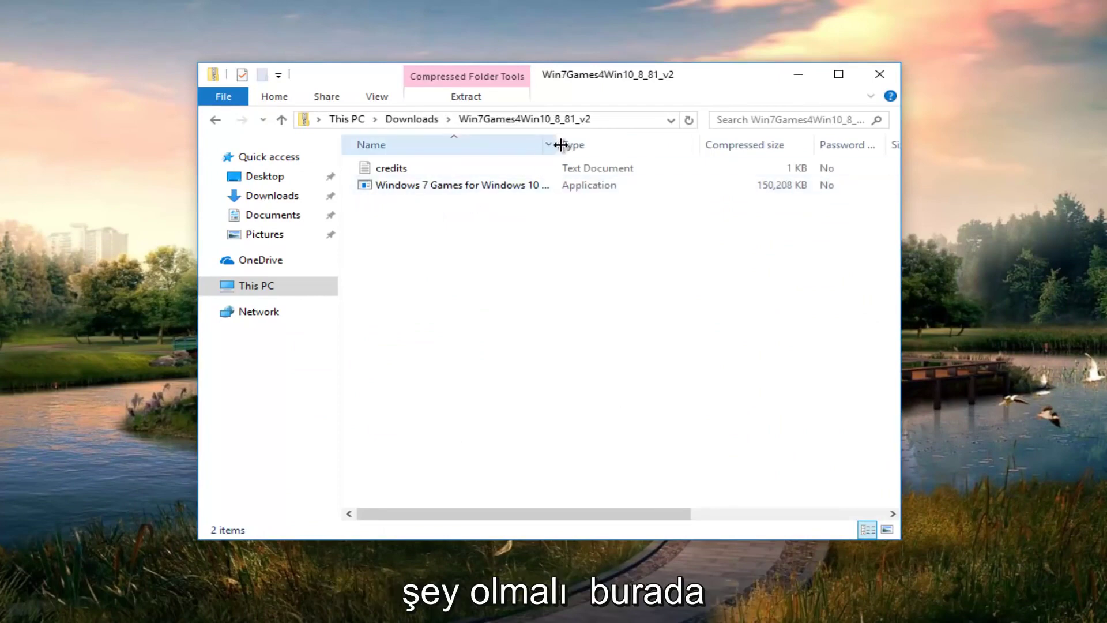
{"action": "left_click_drag", "start_coordinate": [556, 144], "coordinate": [647, 143]}
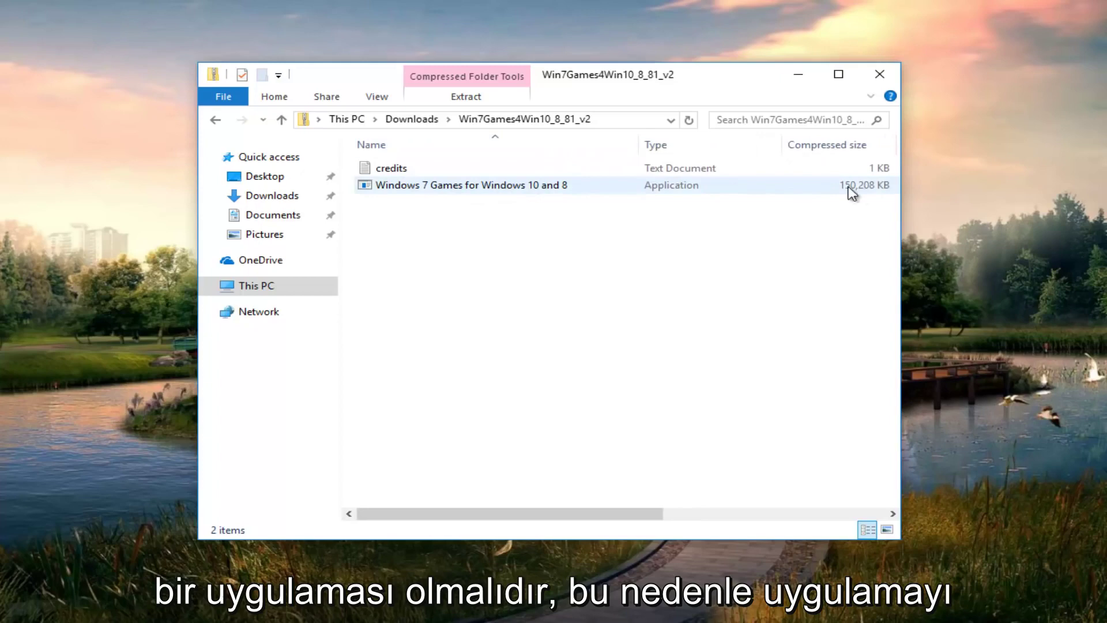
{"action": "double_click", "coordinate": [486, 193]}
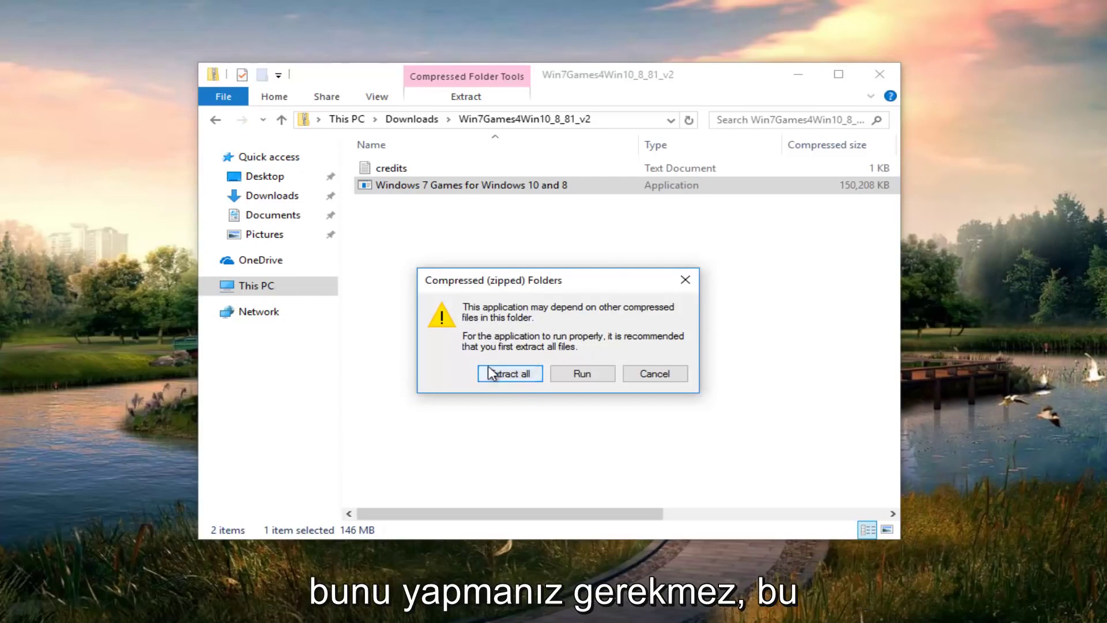
Run the installer without extracting, approve the UAC prompt, and keep English as the installer language.
{"action": "left_click", "coordinate": [583, 380]}
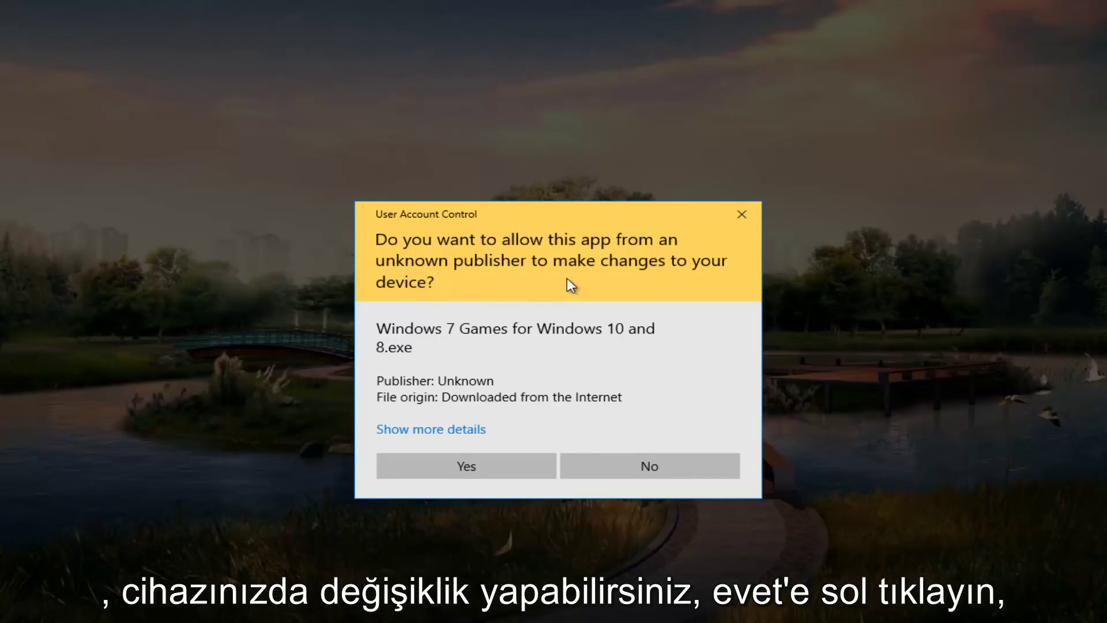
{"action": "left_click", "coordinate": [465, 468]}
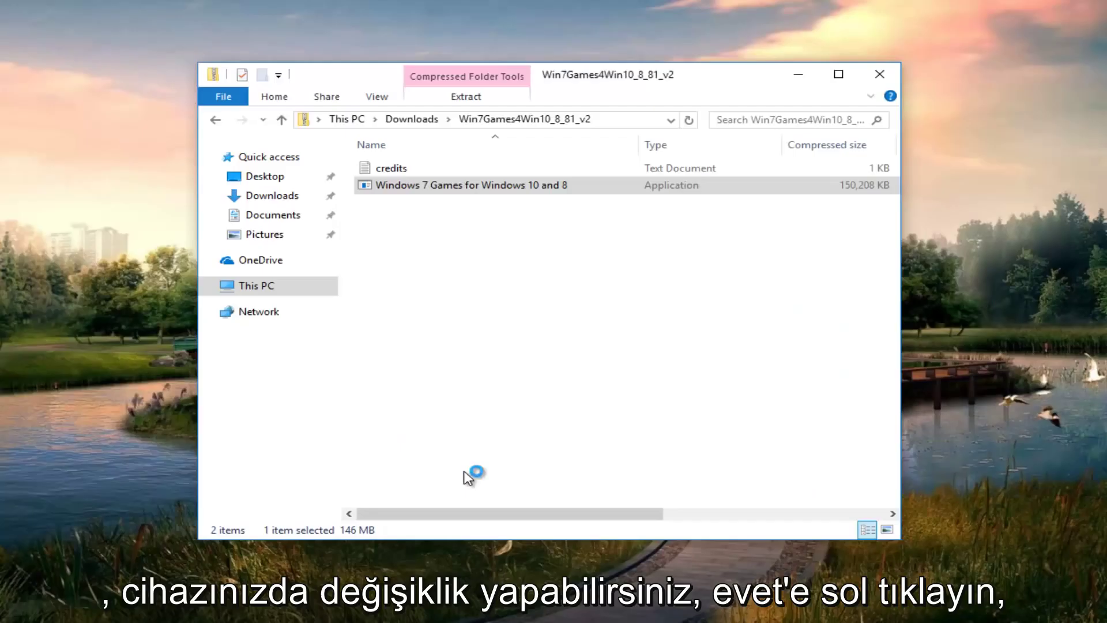
{"action": "left_click", "coordinate": [791, 75]}
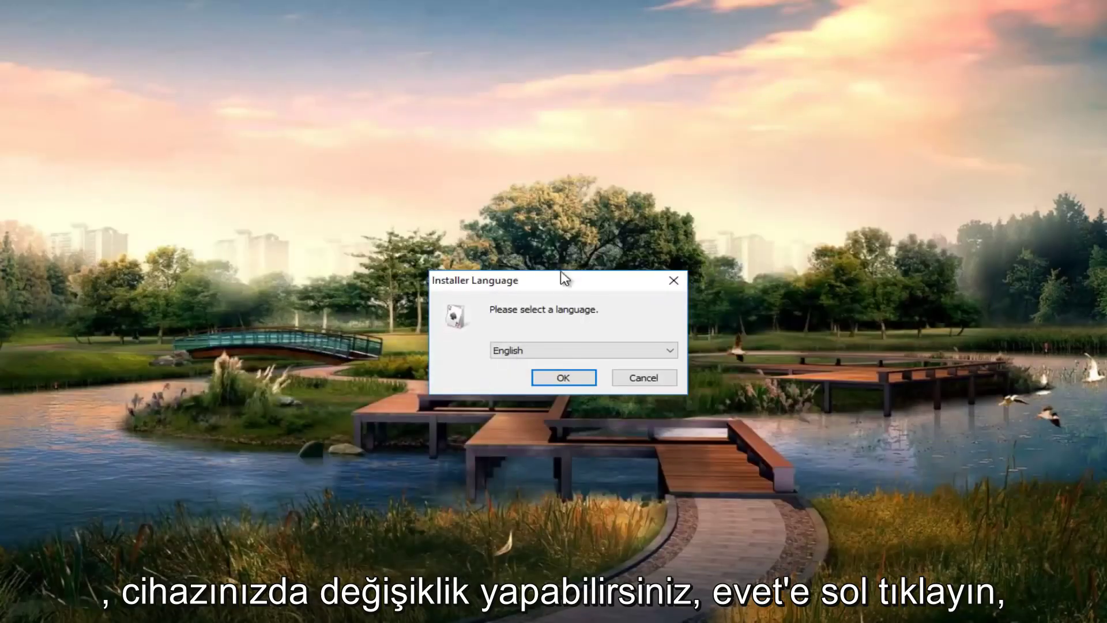
{"action": "left_click", "coordinate": [522, 353]}
{"action": "left_click", "coordinate": [523, 354]}
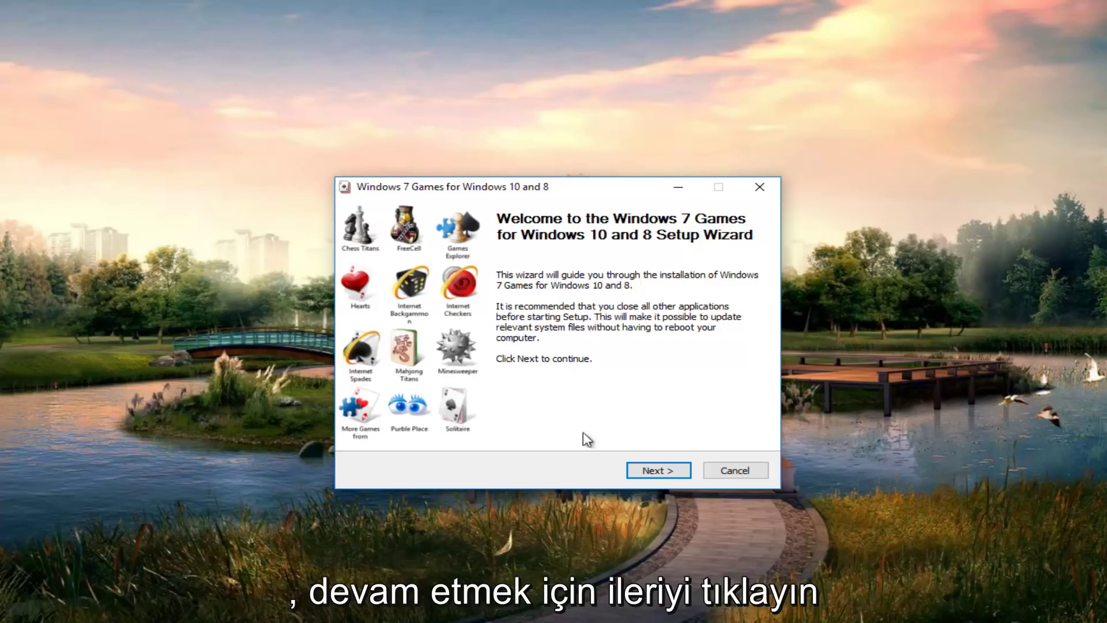
Install all games ticked in Choose Components, including Chess, Minesweeper and Solitaire.
{"action": "left_click", "coordinate": [651, 478]}
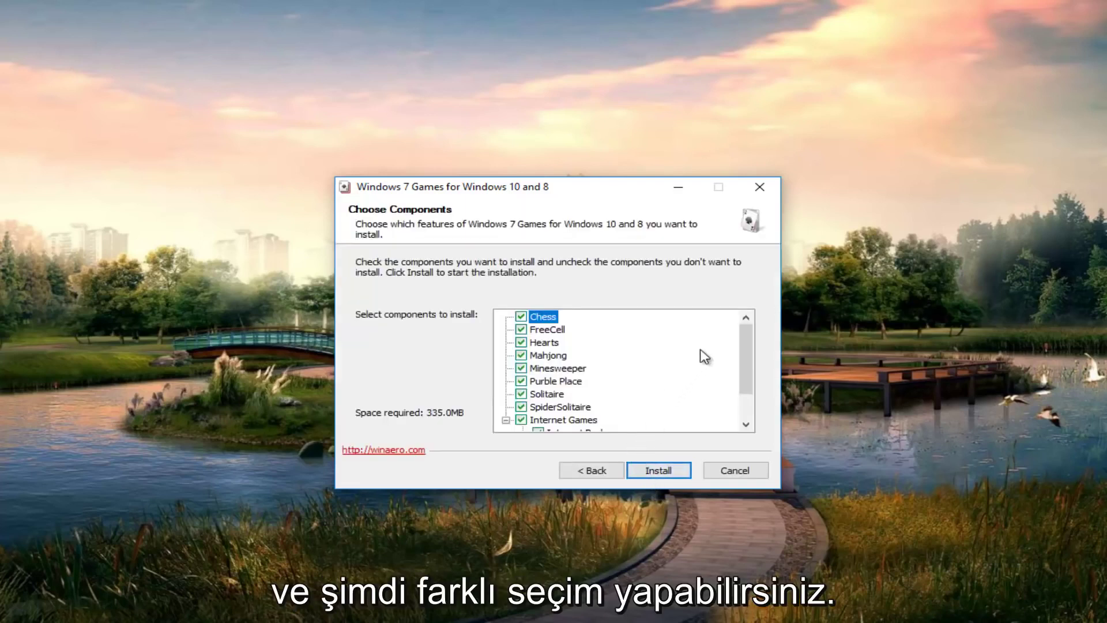
{"action": "mouse_move", "coordinate": [741, 338]}
{"action": "left_mouse_down"}
{"action": "mouse_move", "coordinate": [746, 378]}
{"action": "mouse_move", "coordinate": [735, 334]}
{"action": "left_mouse_up"}
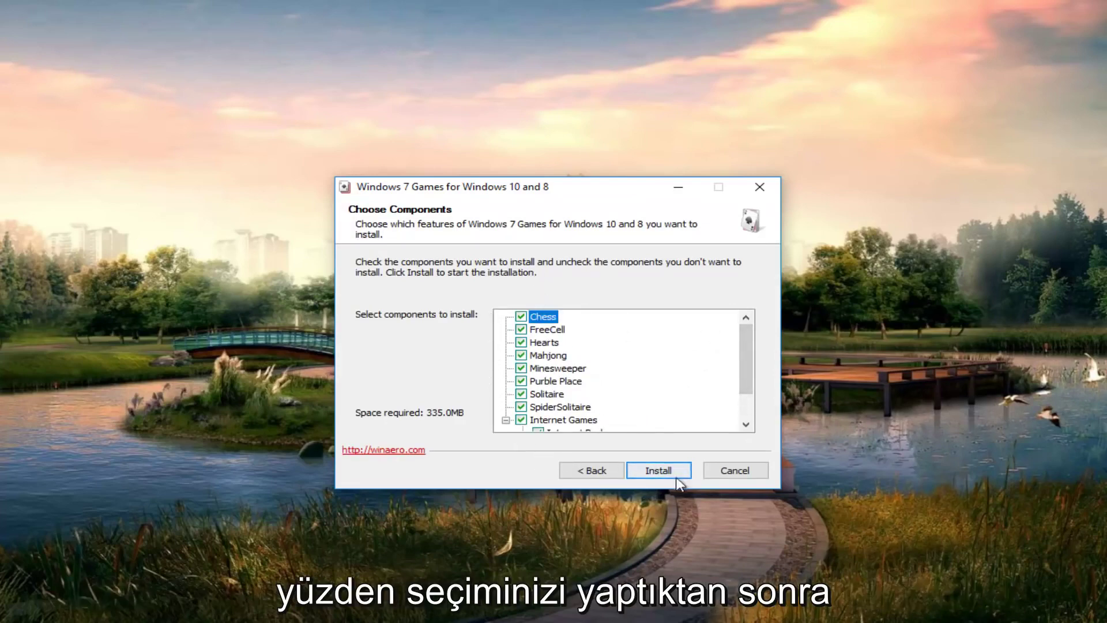
{"action": "left_click", "coordinate": [648, 472]}
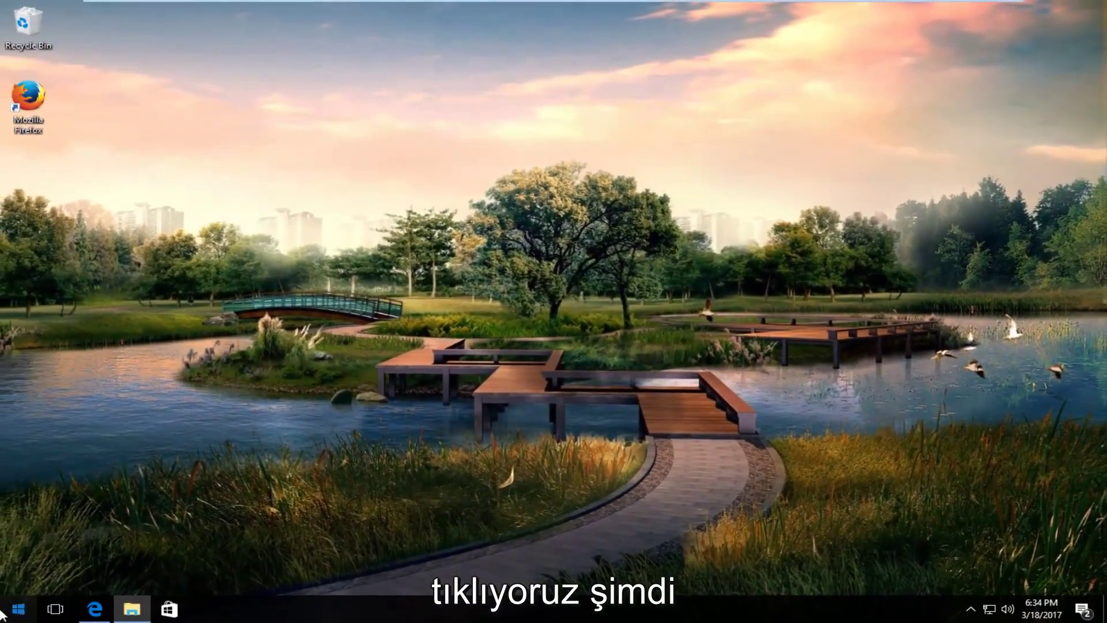
Launch Solitaire by searching 'solita' in Start, then close the Solitaire window.
{"action": "left_click", "coordinate": [5, 612]}
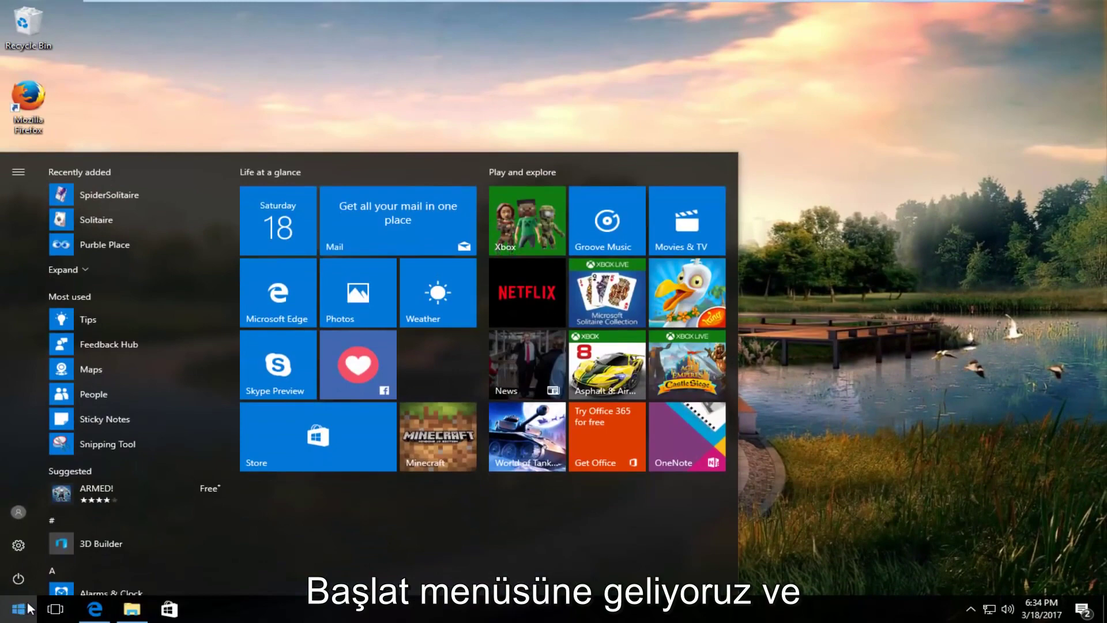
{"action": "type", "text": "solit"}
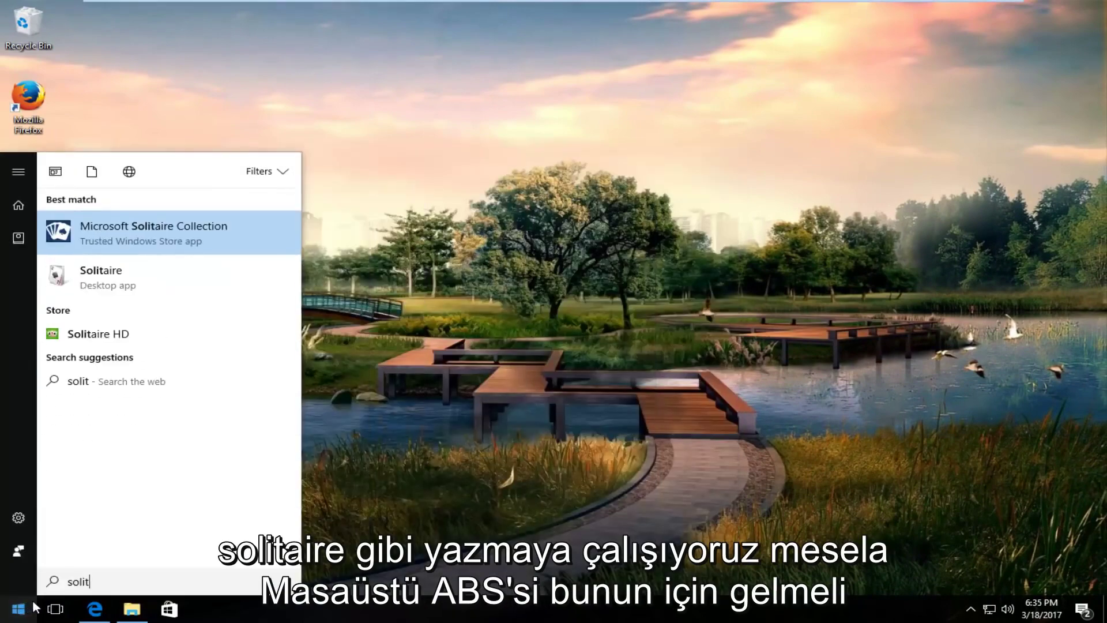
{"action": "type", "text": "a"}
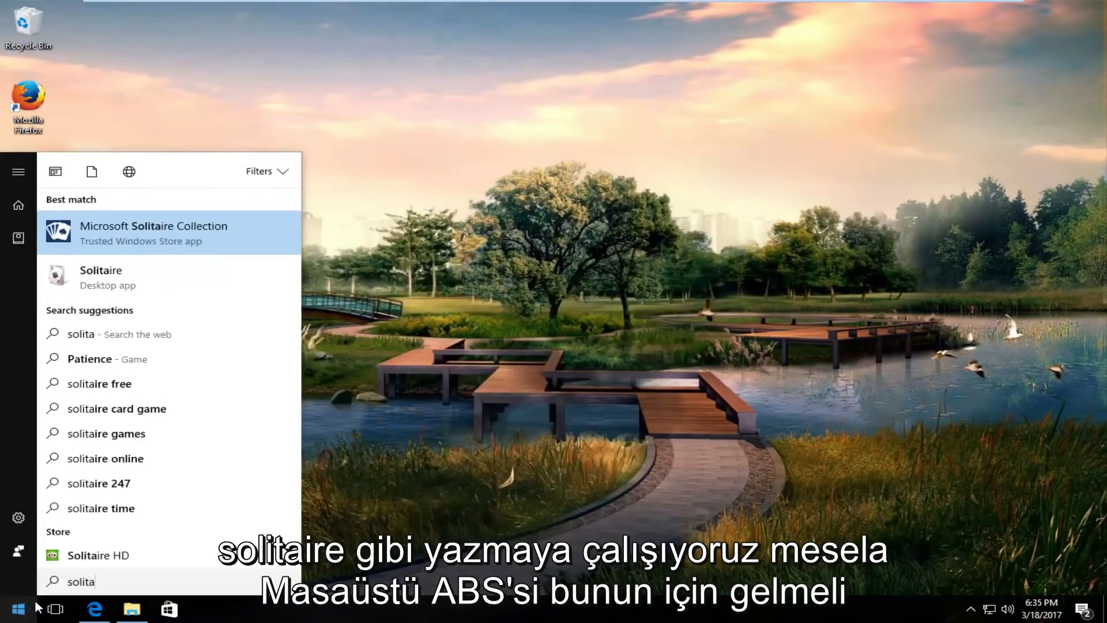
{"action": "left_click", "coordinate": [119, 273]}
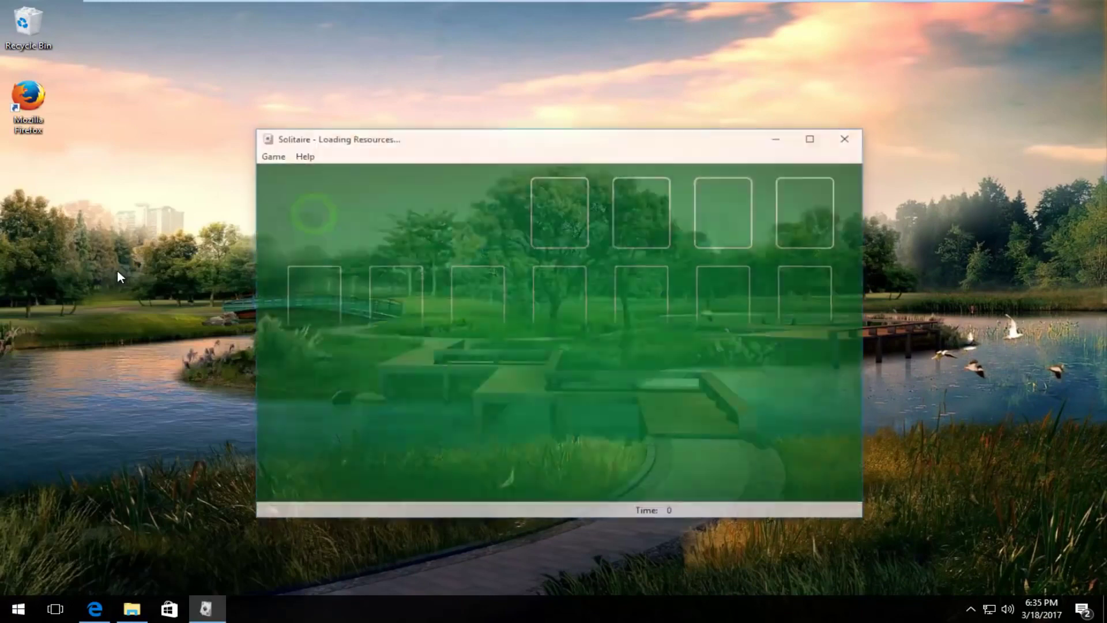
{"action": "left_click_drag", "start_coordinate": [404, 146], "coordinate": [425, 115]}
{"action": "left_click", "coordinate": [869, 105]}
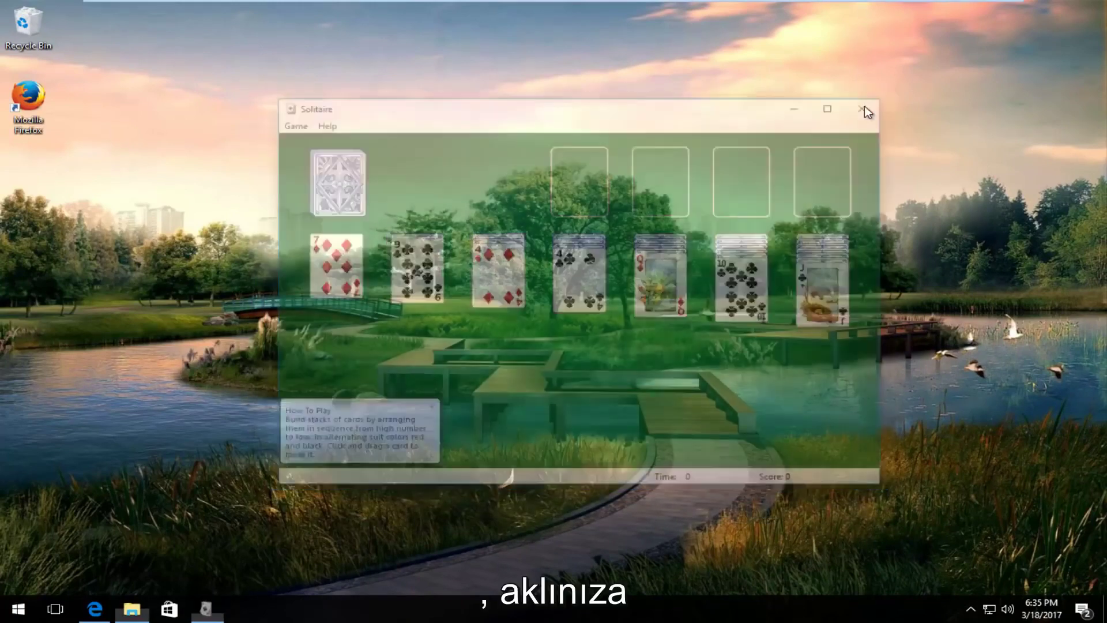
Search Start for Minesweeper, correcting the misspelled 'minesewee', and launch the game.
{"action": "left_click", "coordinate": [18, 609]}
{"action": "type", "text": "minesewee"}
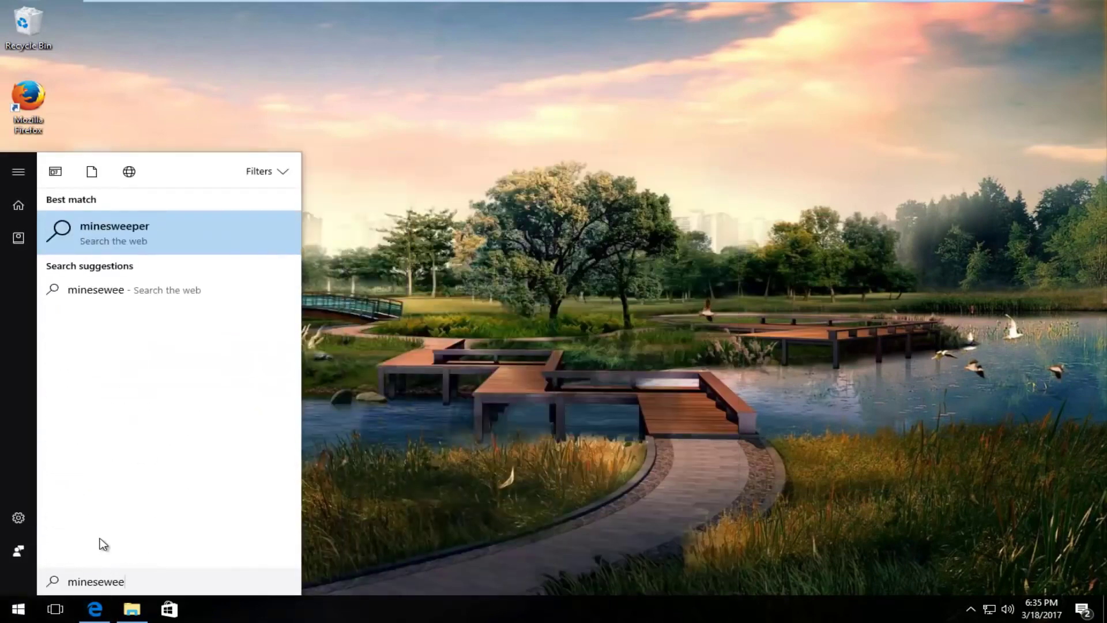
{"action": "key", "text": "BackSpace"}
{"action": "key", "text": "BackSpace"}
{"action": "key", "text": "BackSpace"}
{"action": "key", "text": "BackSpace"}
{"action": "key", "text": "BackSpace"}
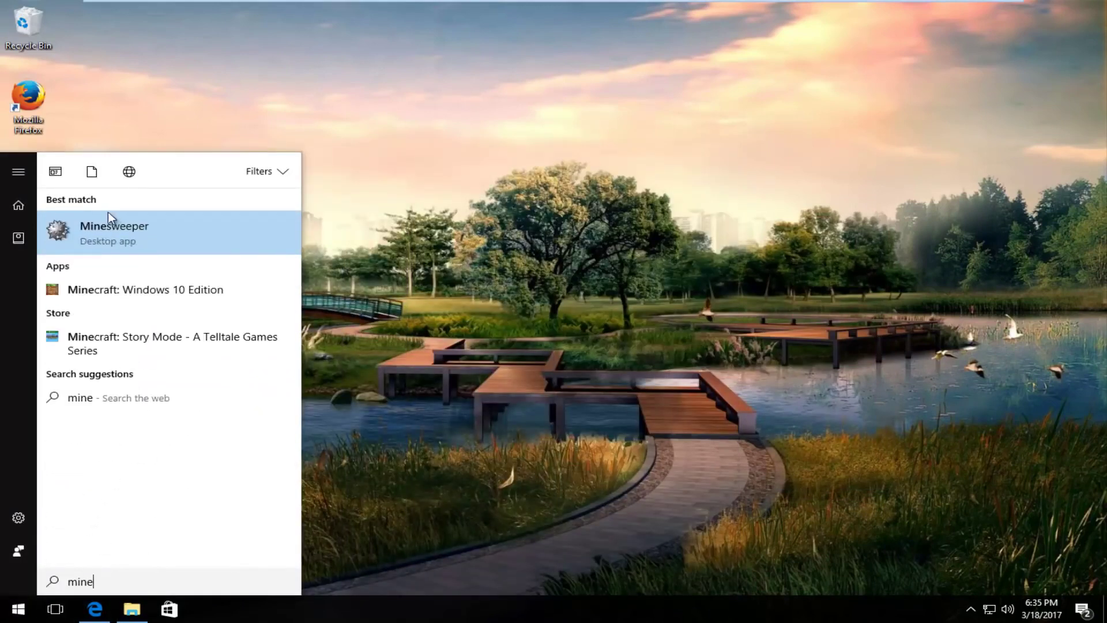
{"action": "left_click", "coordinate": [95, 246]}
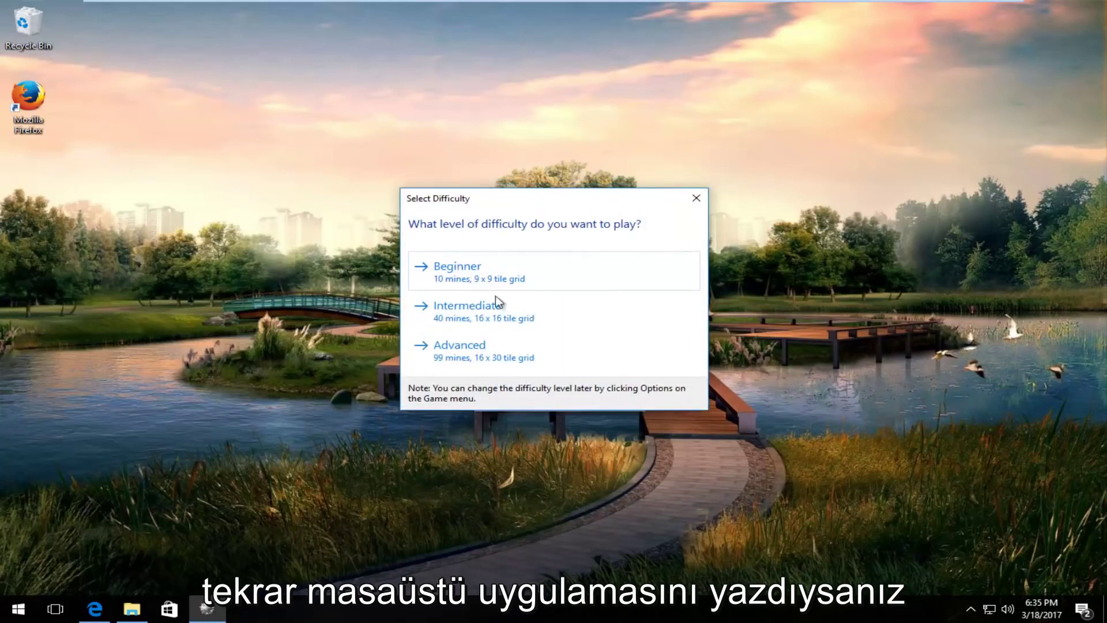
Play a Beginner 9x9 game, uncovering tiles until a mine is hit.
{"action": "left_click", "coordinate": [470, 281]}
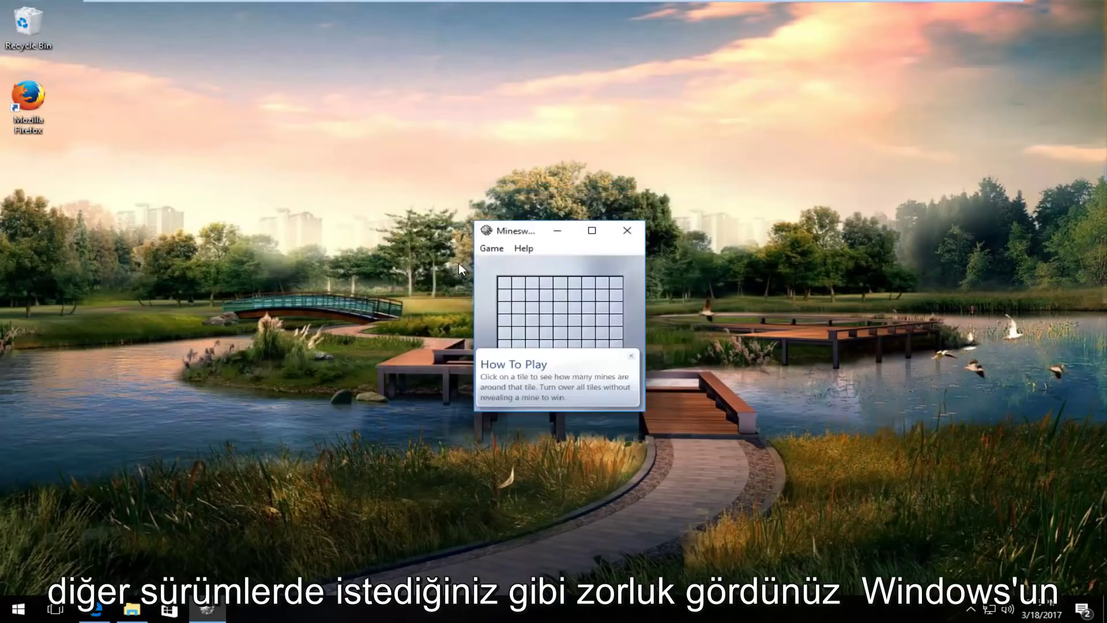
{"action": "left_click", "coordinate": [628, 358]}
{"action": "left_click", "coordinate": [615, 371]}
{"action": "left_click", "coordinate": [518, 358]}
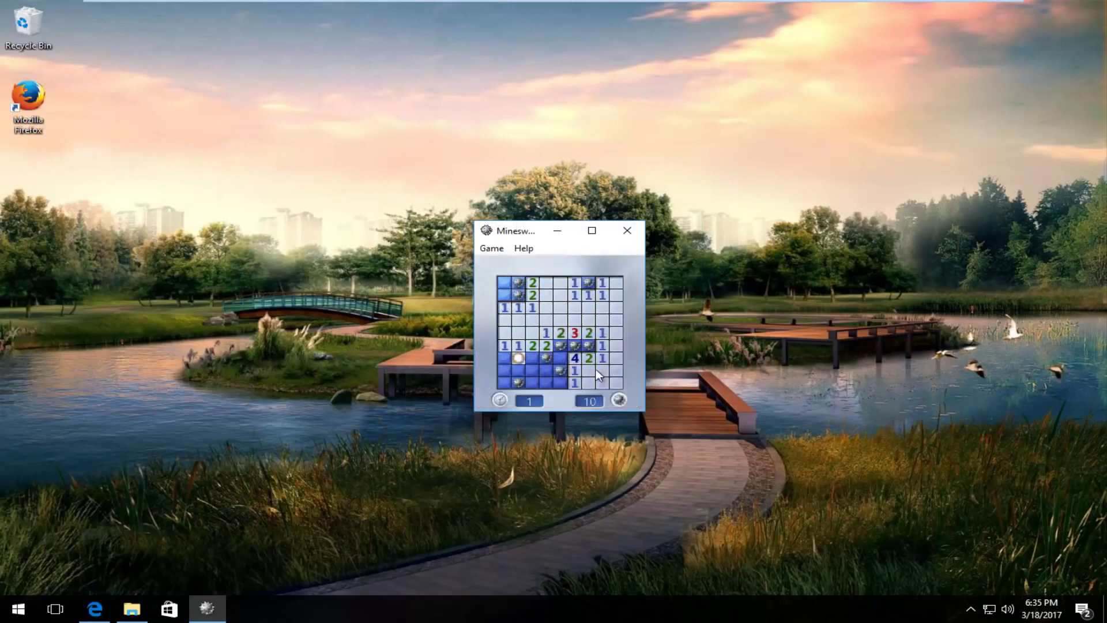
Close Minesweeper, launch Chess Titans by searching 'chess', and skip the difficulty selection.
{"action": "left_click", "coordinate": [628, 229]}
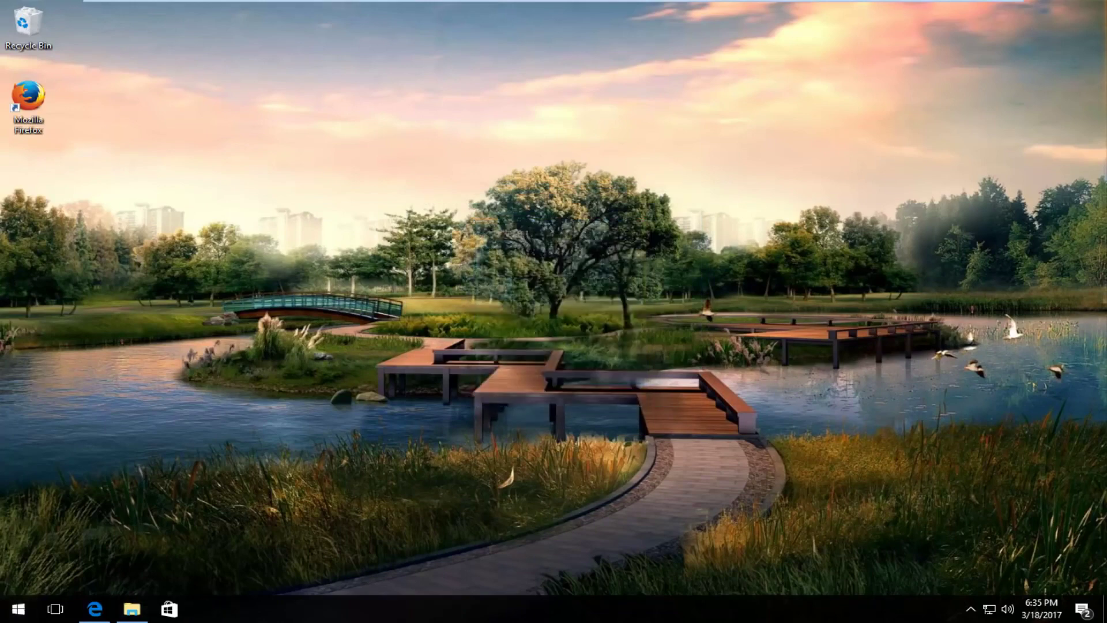
{"action": "left_click", "coordinate": [30, 615]}
{"action": "type", "text": "chess"}
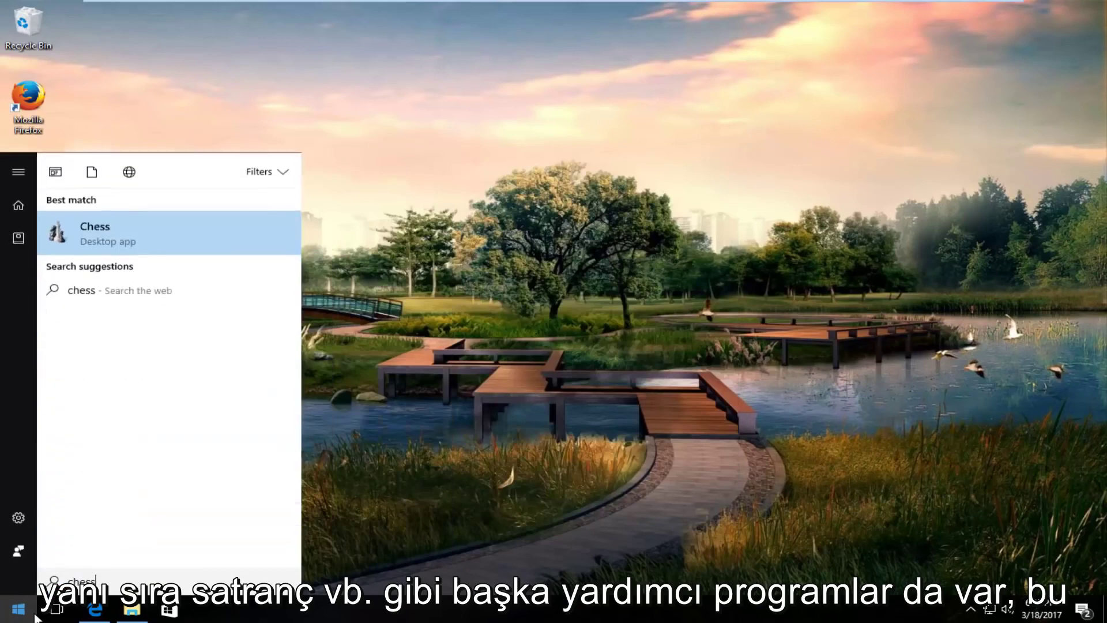
{"action": "left_click", "coordinate": [116, 240]}
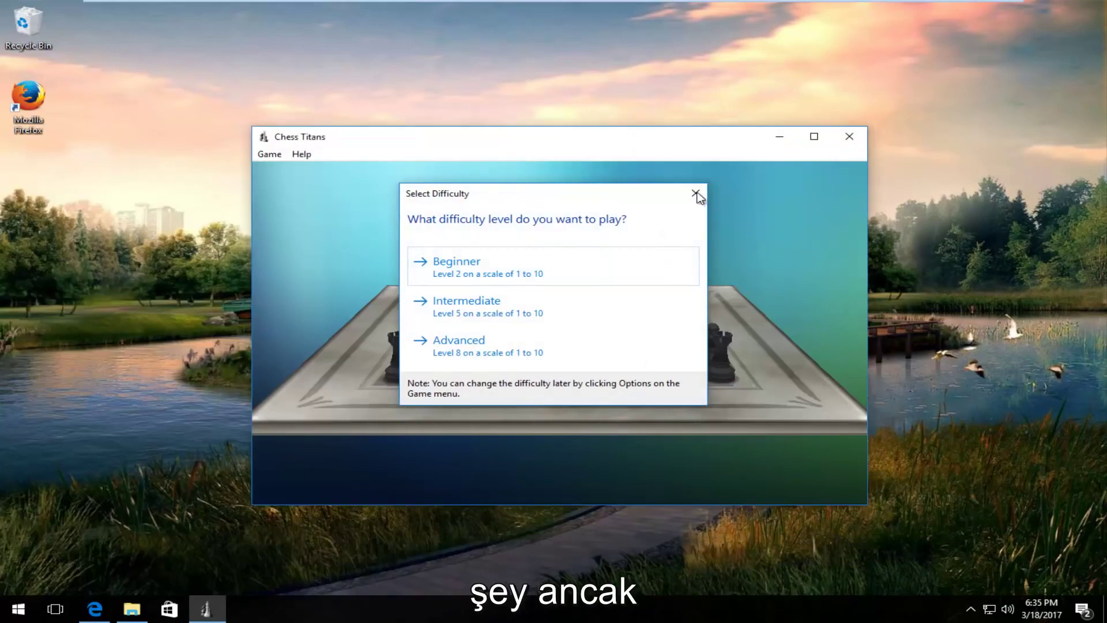
{"action": "left_click", "coordinate": [697, 194]}
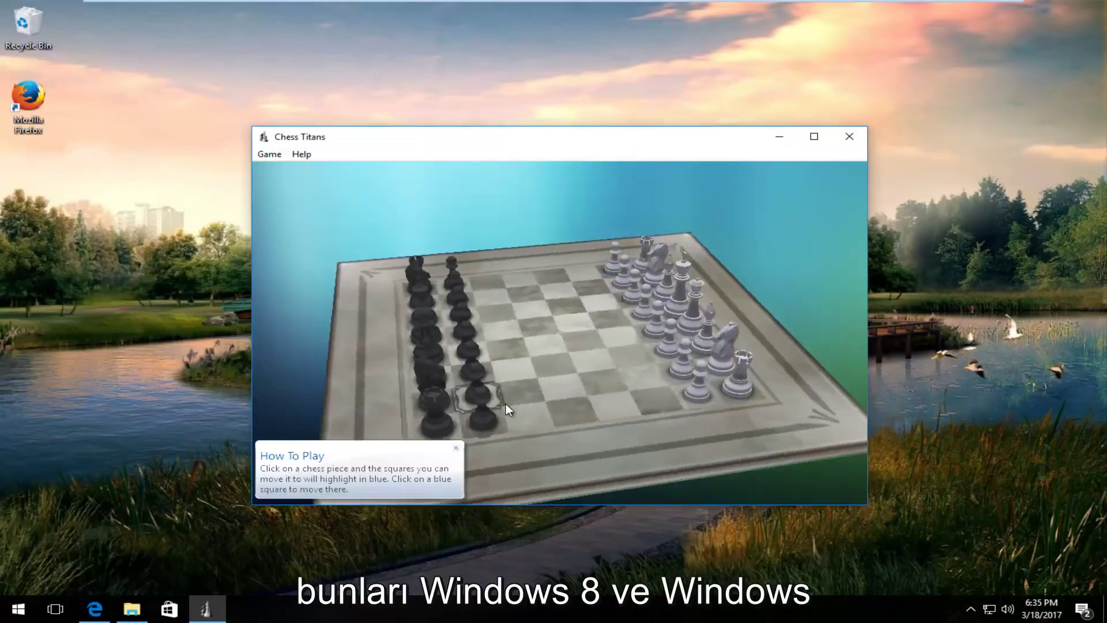
{"action": "left_click", "coordinate": [849, 136]}
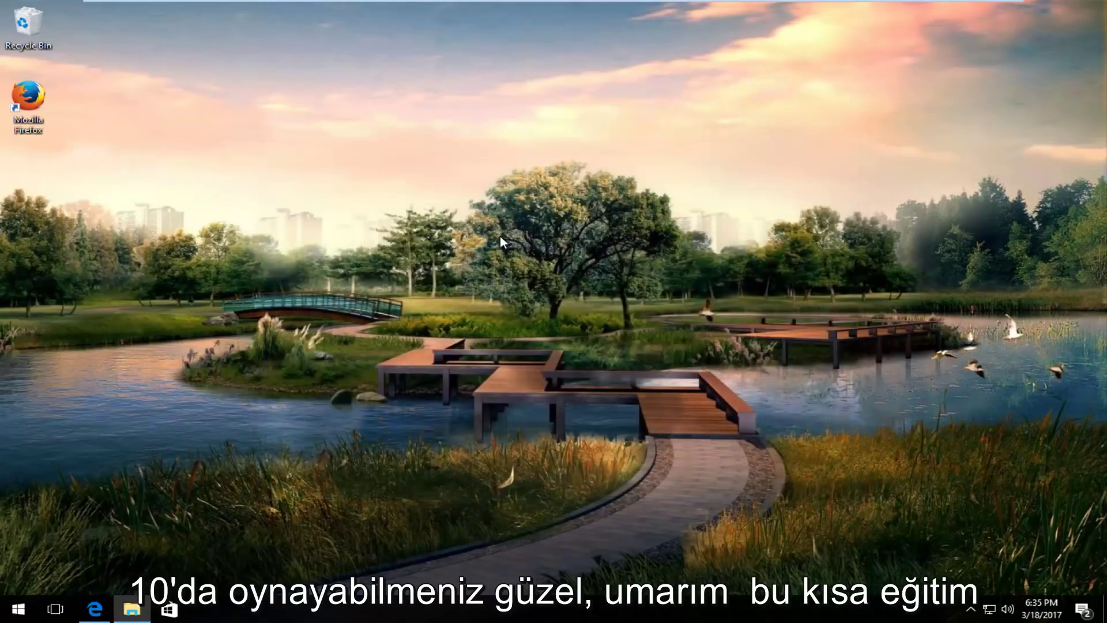